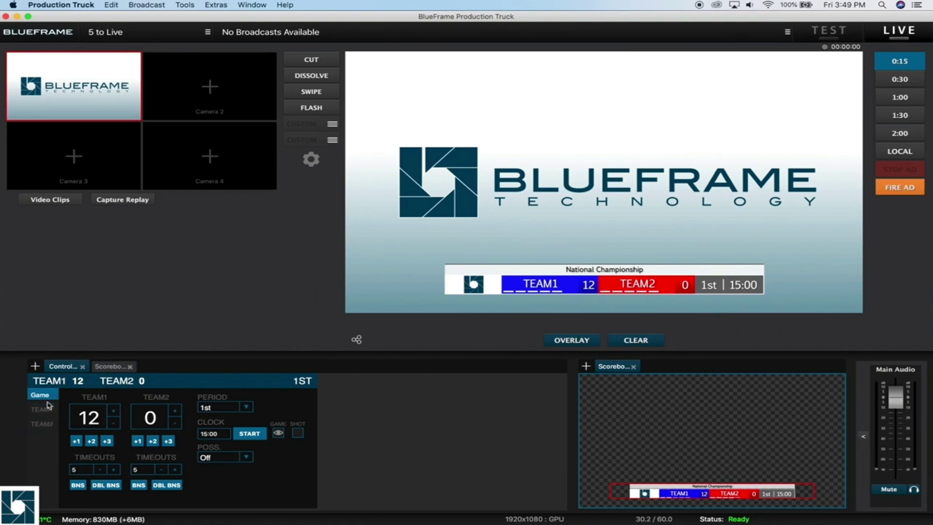
# - Download the Domain-owned Team Control Panel overlay from the General section, searching 'Team control'
pyautogui.click(35, 365)
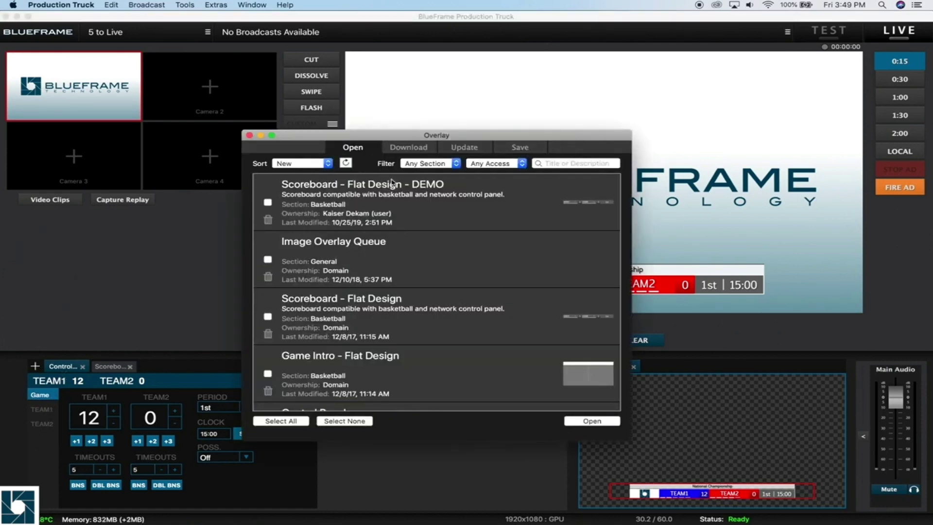
pyautogui.click(408, 148)
pyautogui.click(440, 164)
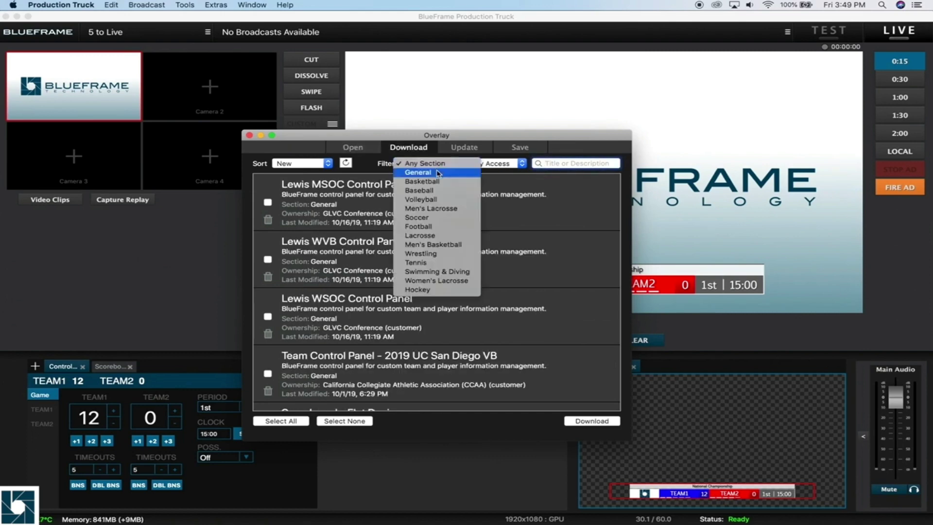
pyautogui.click(439, 173)
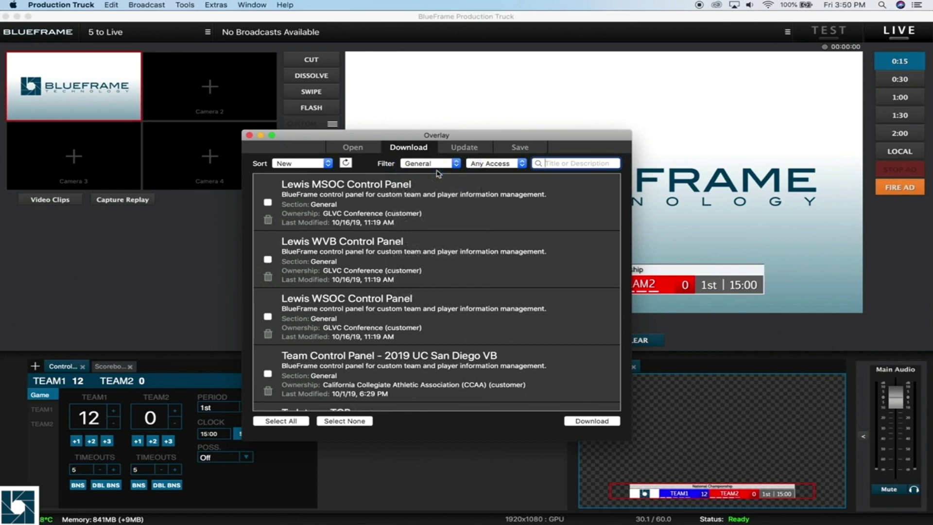
pyautogui.click(521, 163)
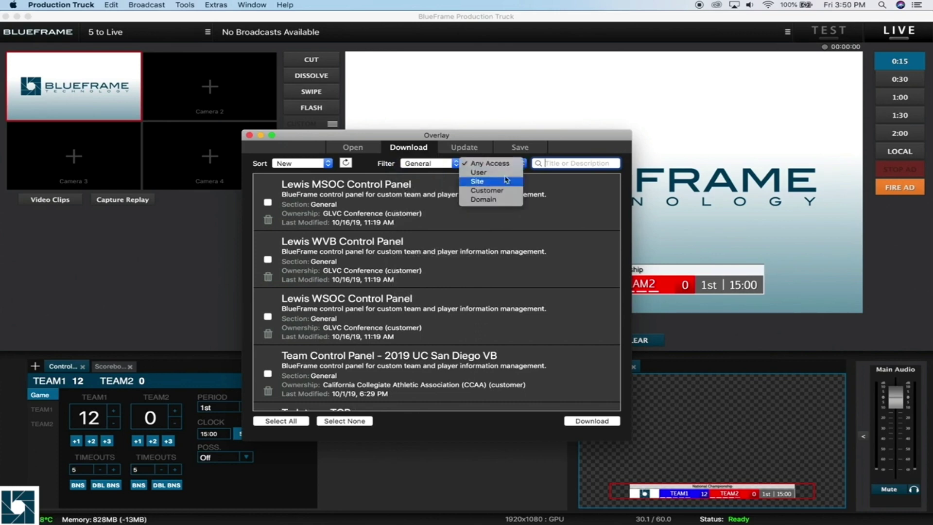
pyautogui.click(495, 199)
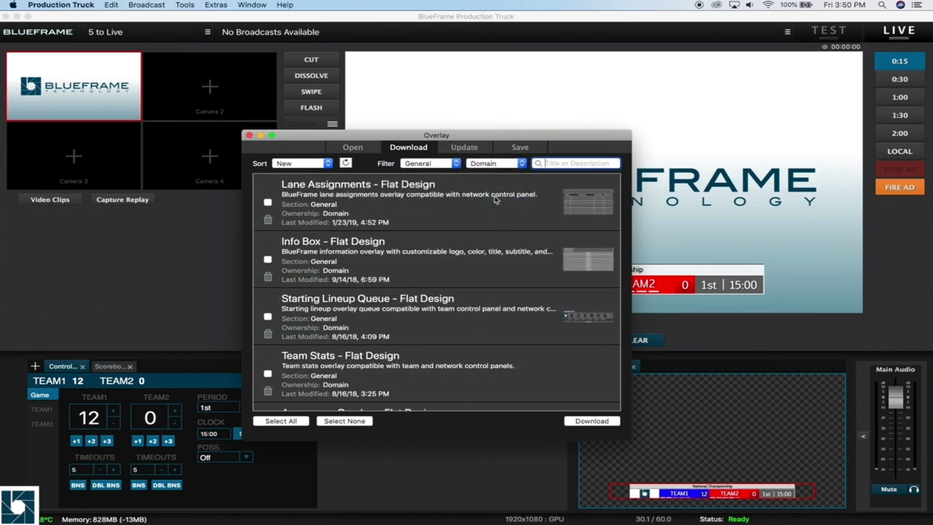
pyautogui.write('Team control')
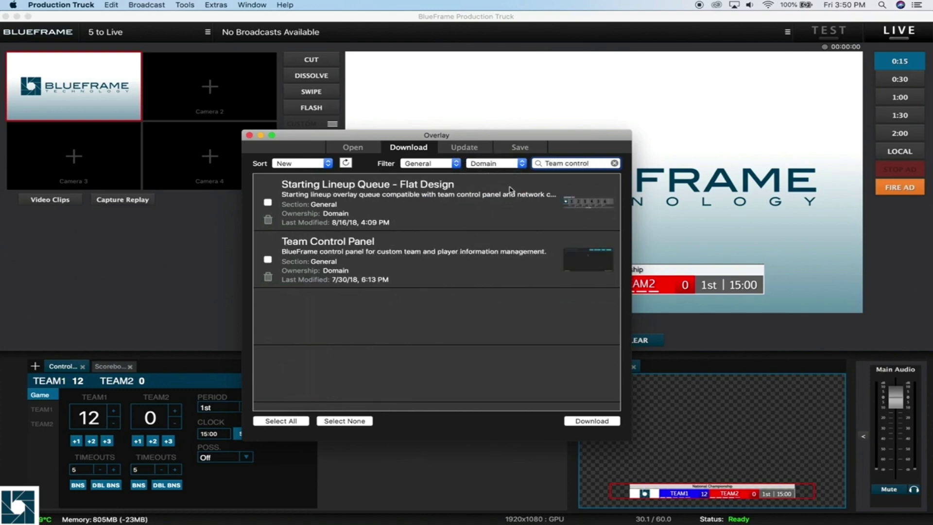
pyautogui.click(268, 260)
pyautogui.click(586, 418)
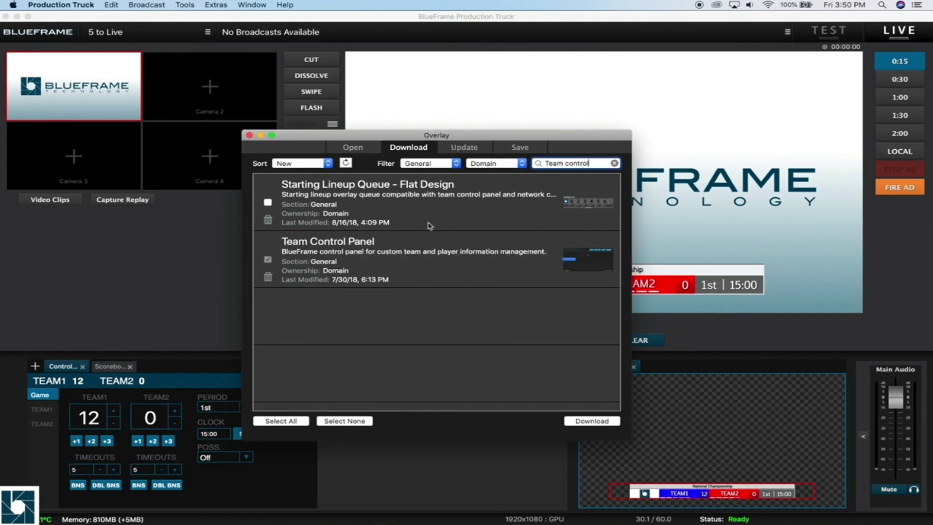
# - Open the downloaded Team Control Panel as a new panel tab
pyautogui.click(369, 151)
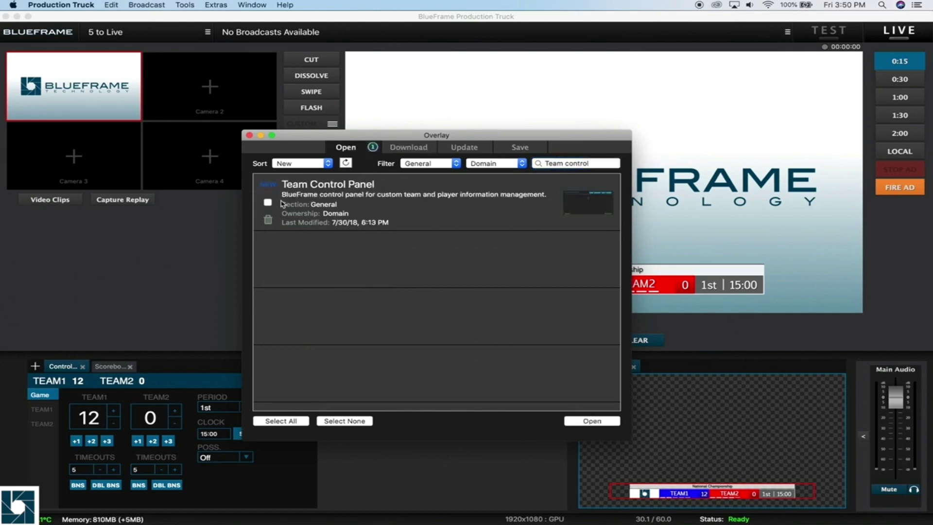
pyautogui.click(268, 202)
pyautogui.click(591, 421)
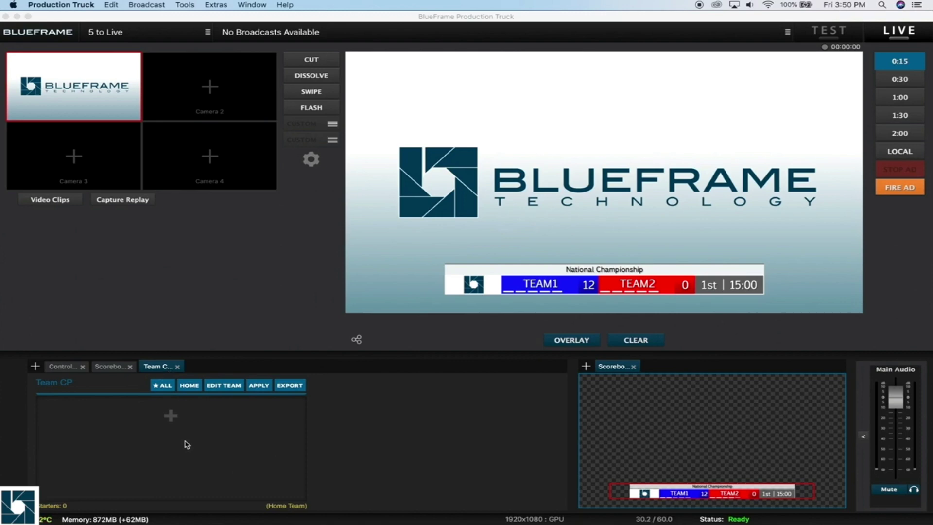
# - Open another Team Control Panel tab from the overlay library, then return to the first one
pyautogui.click(35, 366)
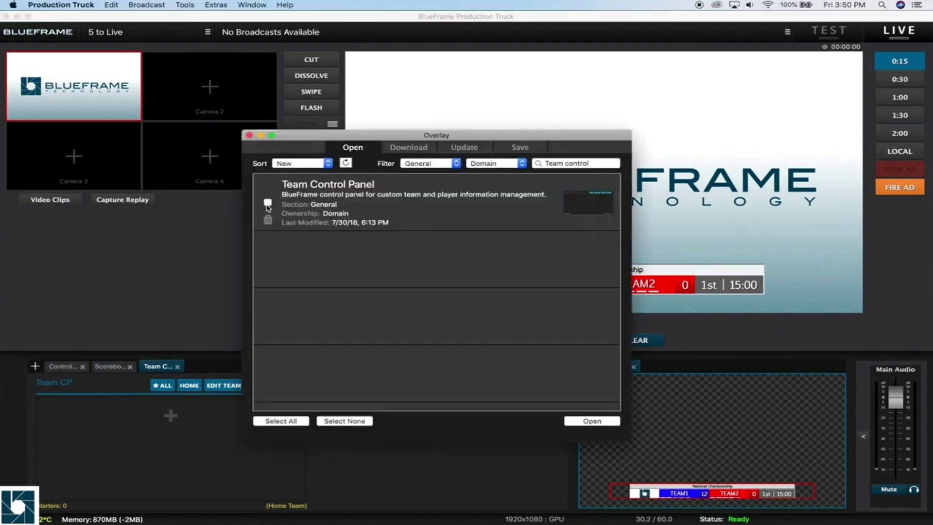
pyautogui.click(267, 203)
pyautogui.click(592, 421)
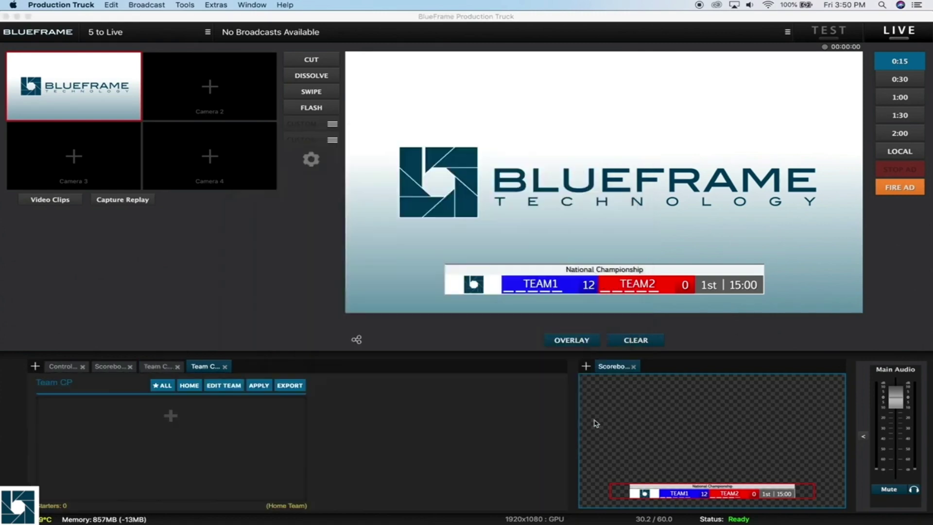
pyautogui.click(160, 367)
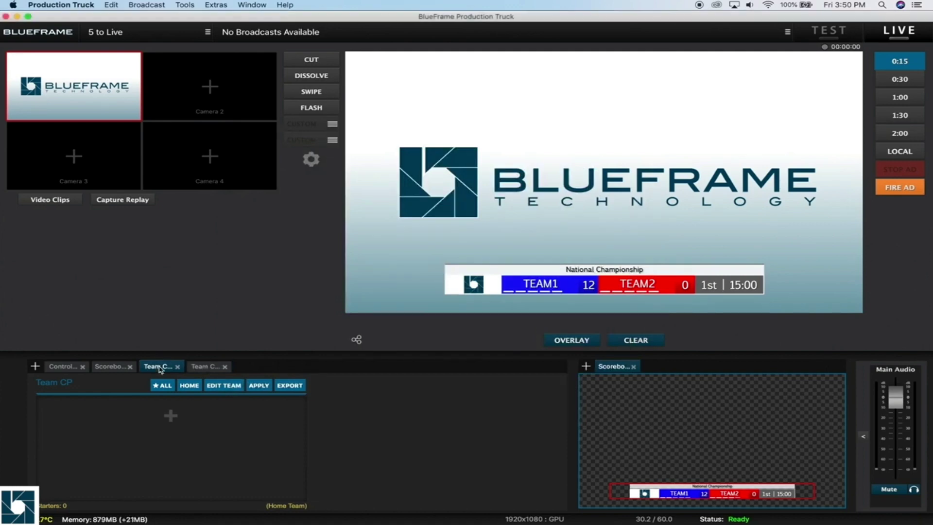
# - Switch the second Team CP panel from HOME to AWAY, then apply both the away and home panels
pyautogui.click(189, 390)
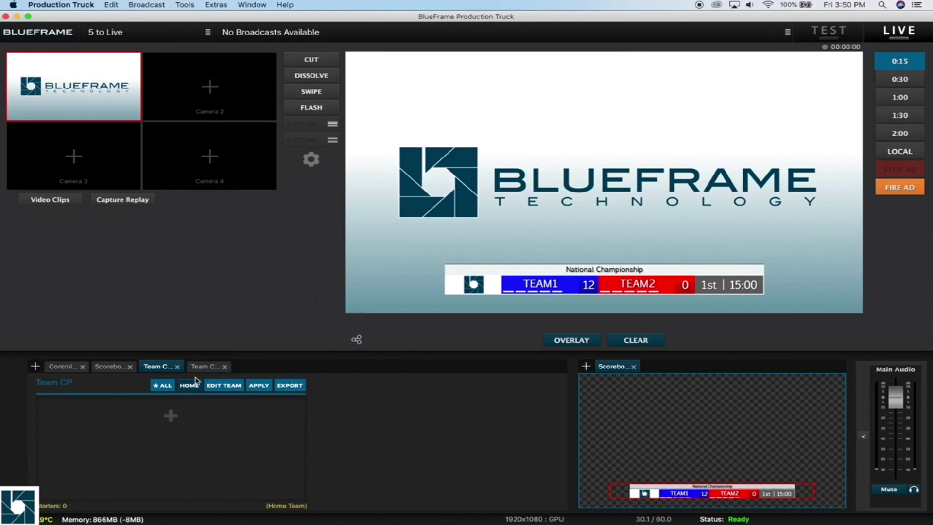
pyautogui.click(203, 368)
pyautogui.click(189, 385)
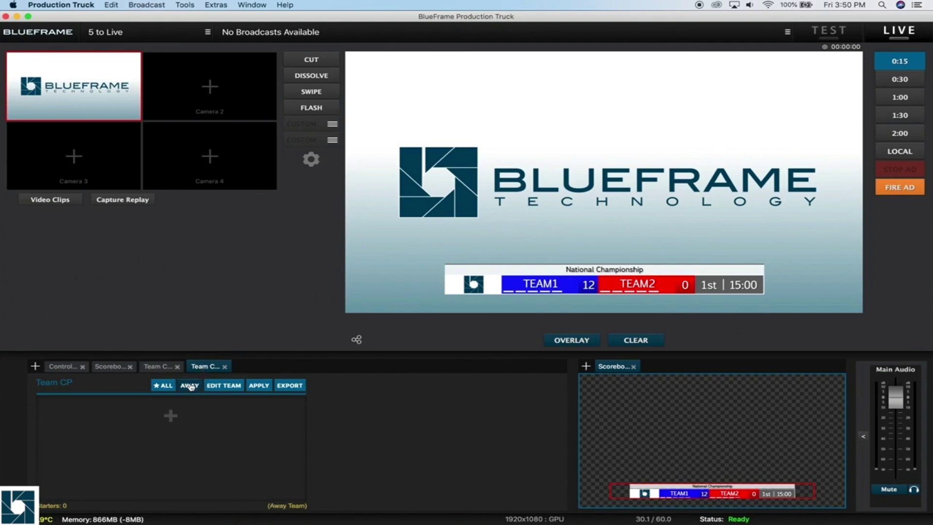
pyautogui.click(260, 390)
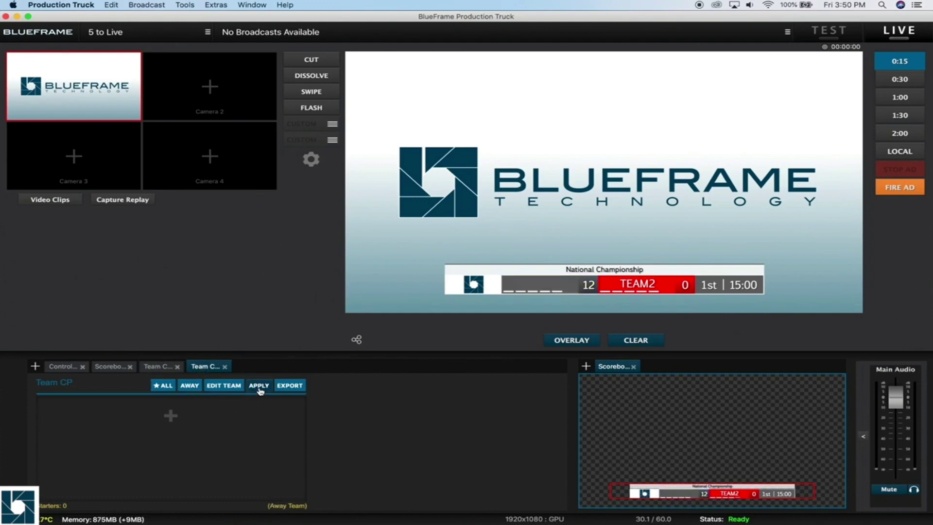
pyautogui.click(165, 368)
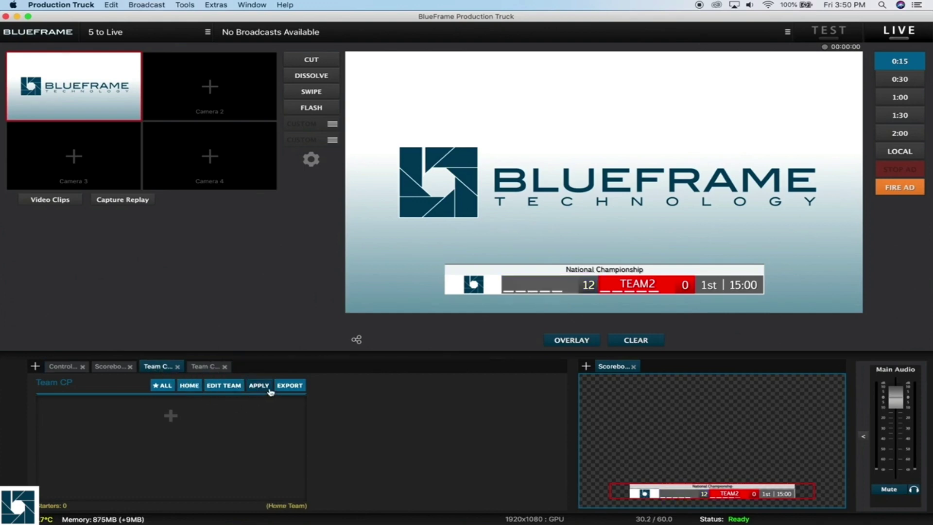
pyautogui.click(267, 389)
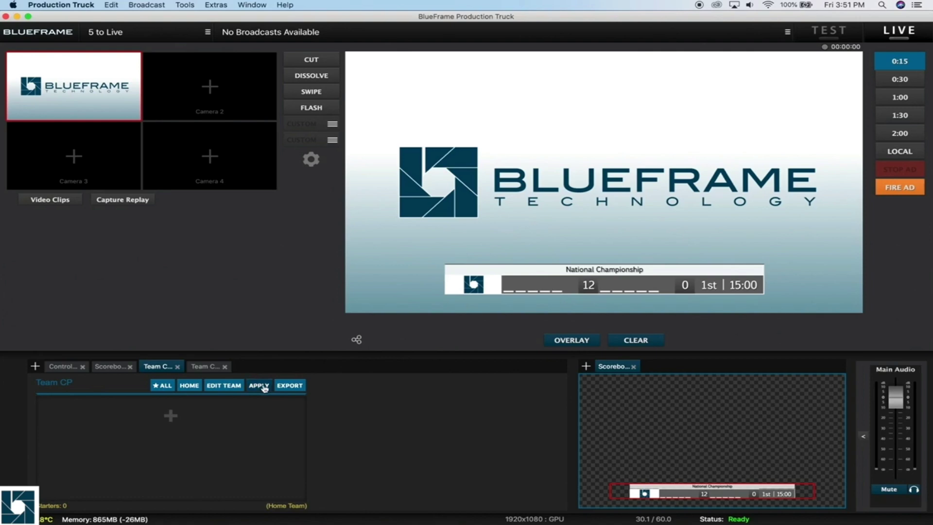
# - Enter the home team as Team 1, Location 1, mascot Eagles, abbreviation TEAM1
pyautogui.click(229, 386)
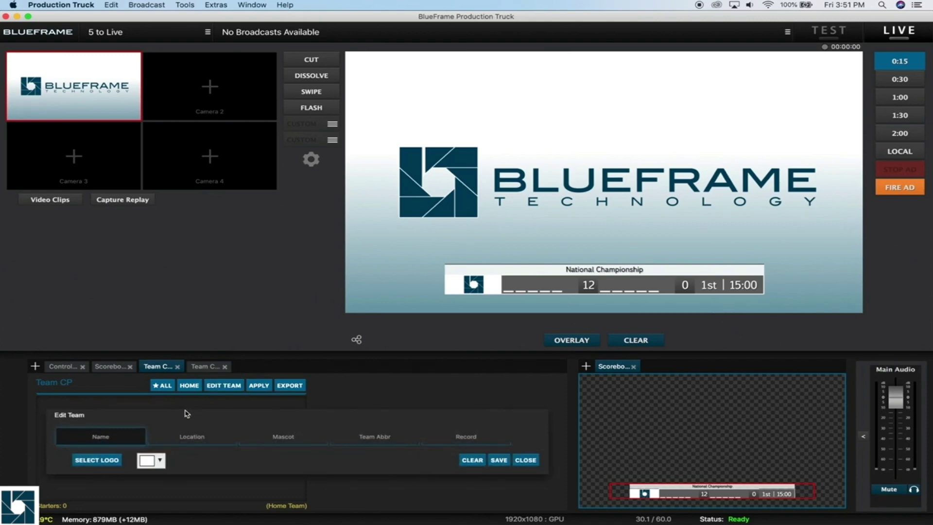
pyautogui.write('Team 1')
pyautogui.press('Tab')
pyautogui.write('Location 1')
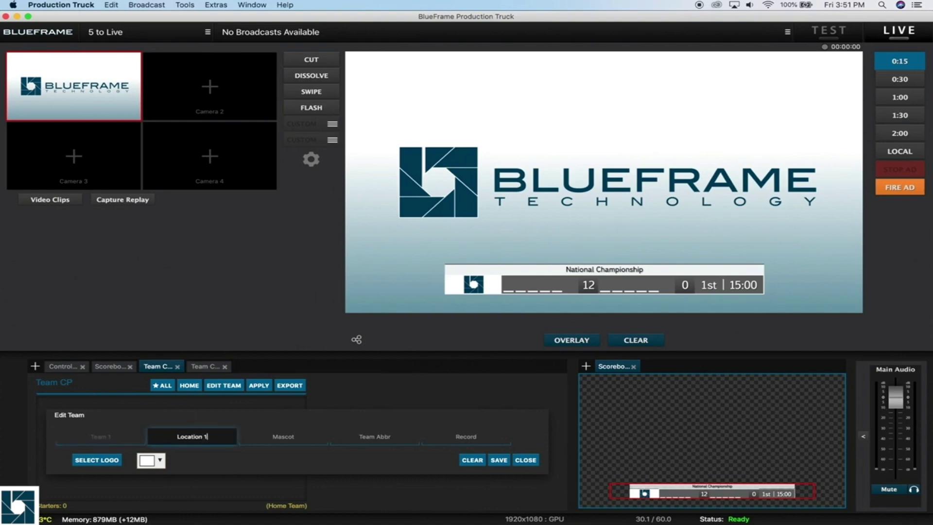
pyautogui.press('Tab')
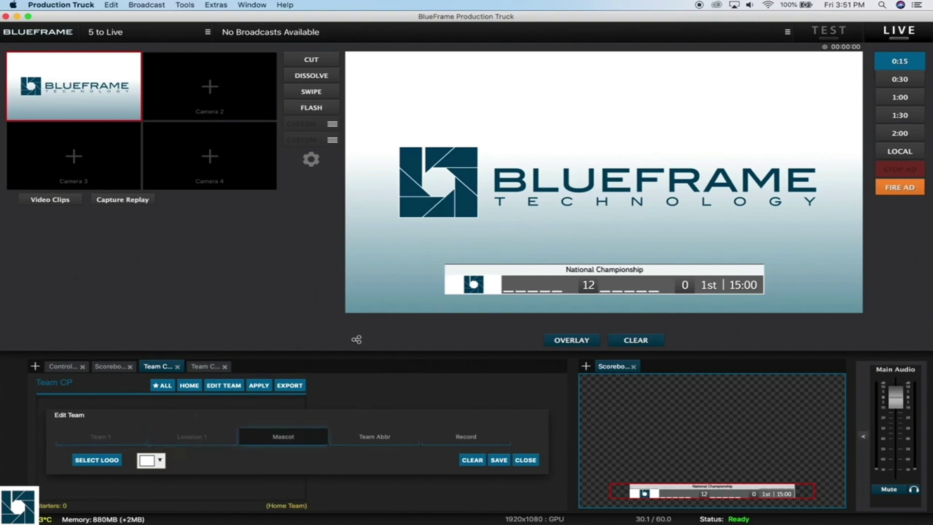
pyautogui.write('Eagles')
pyautogui.press('Tab')
pyautogui.write('TEAM1')
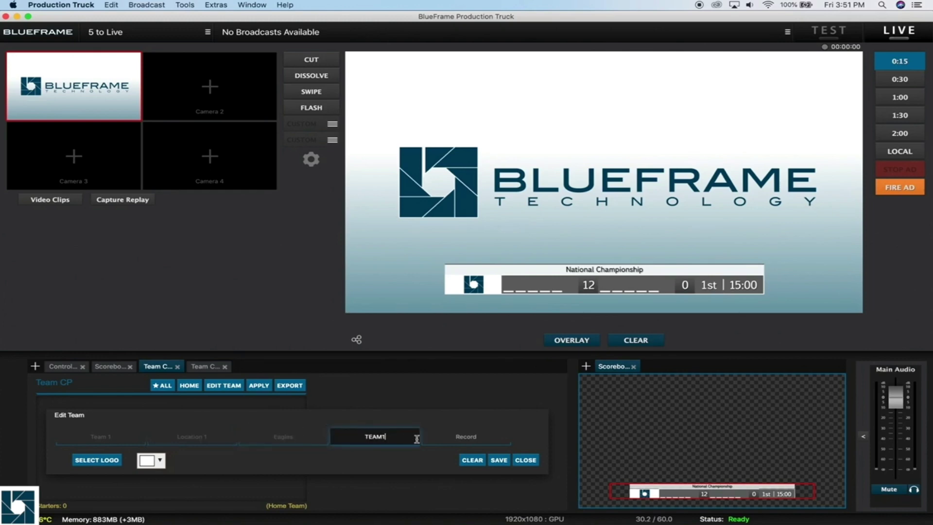
# - Make the home team red, save it, and apply it to the scoreboard
pyautogui.click(148, 460)
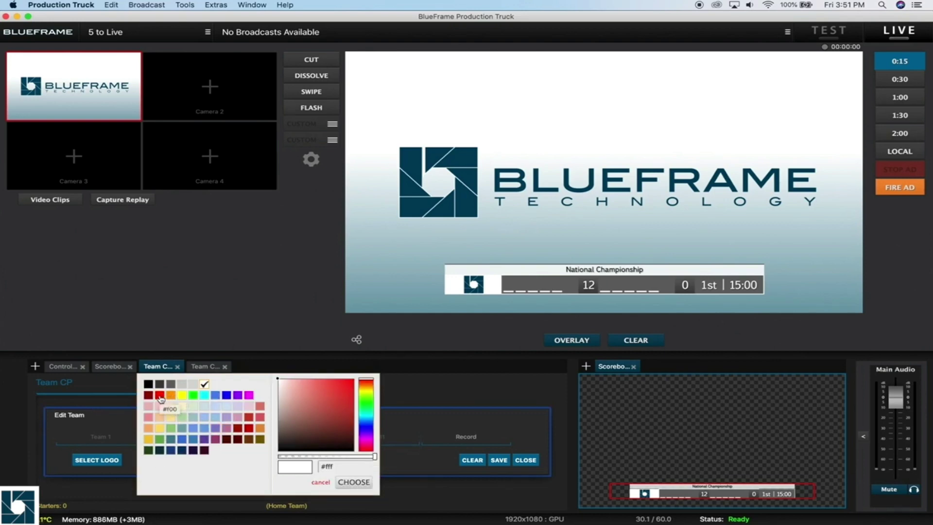
pyautogui.click(160, 395)
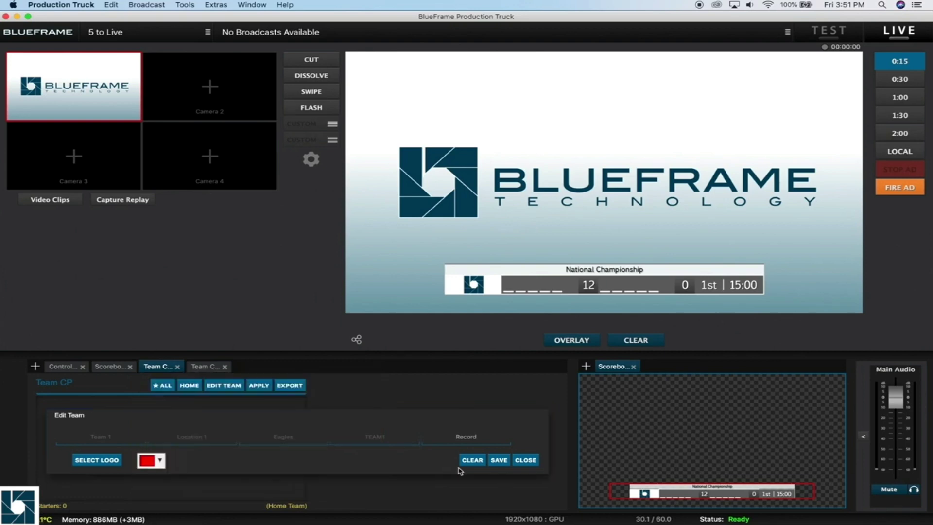
pyautogui.click(497, 460)
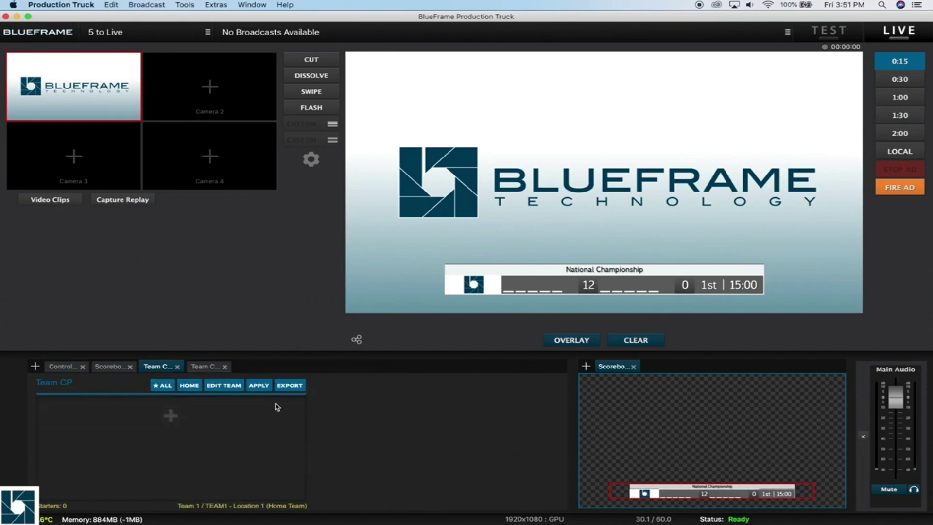
pyautogui.click(266, 389)
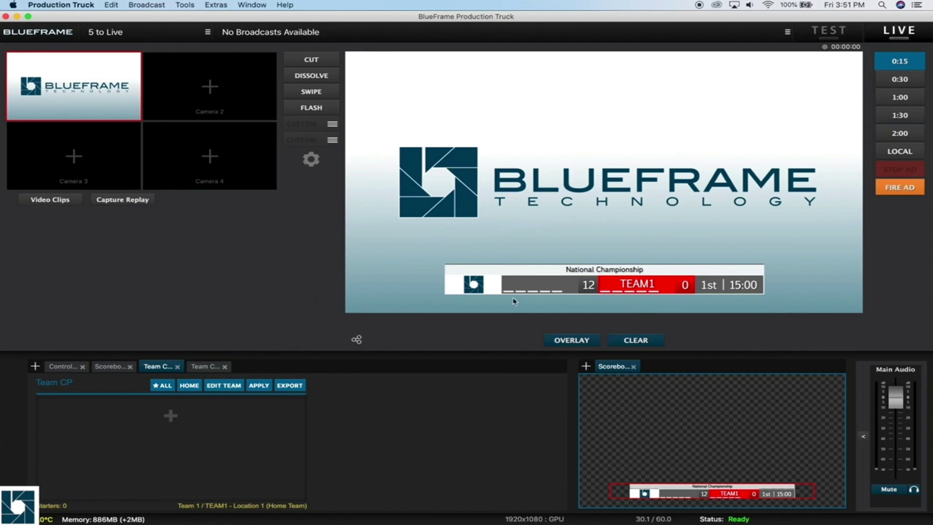
# - In the away panel, enter Team 2, Location 2, mascot Falcons, abbreviation TEAM2
pyautogui.click(203, 367)
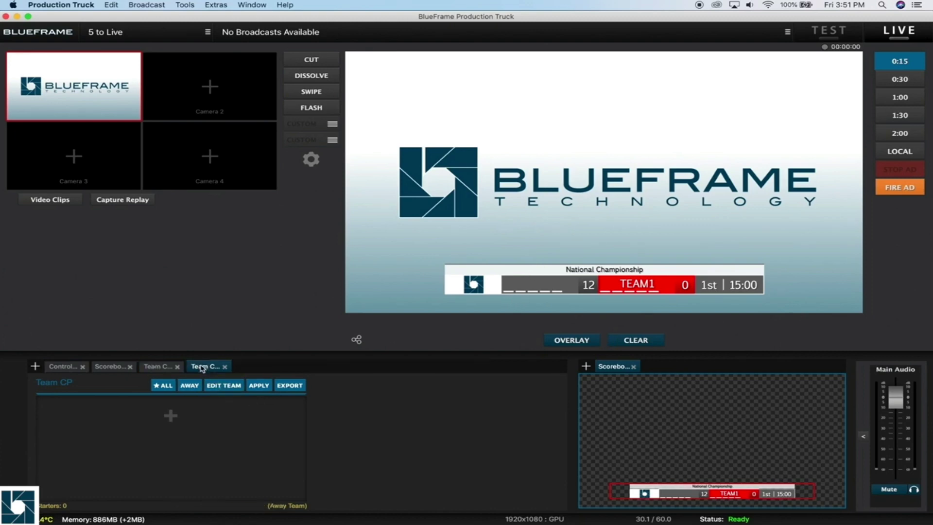
pyautogui.click(217, 388)
pyautogui.click(141, 431)
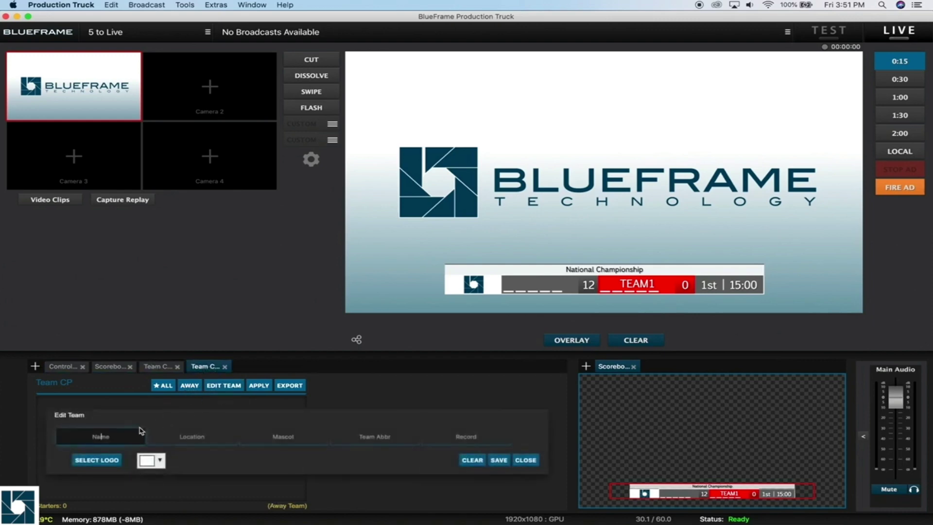
pyautogui.write('Team 2')
pyautogui.press('Tab')
pyautogui.write('Location 2')
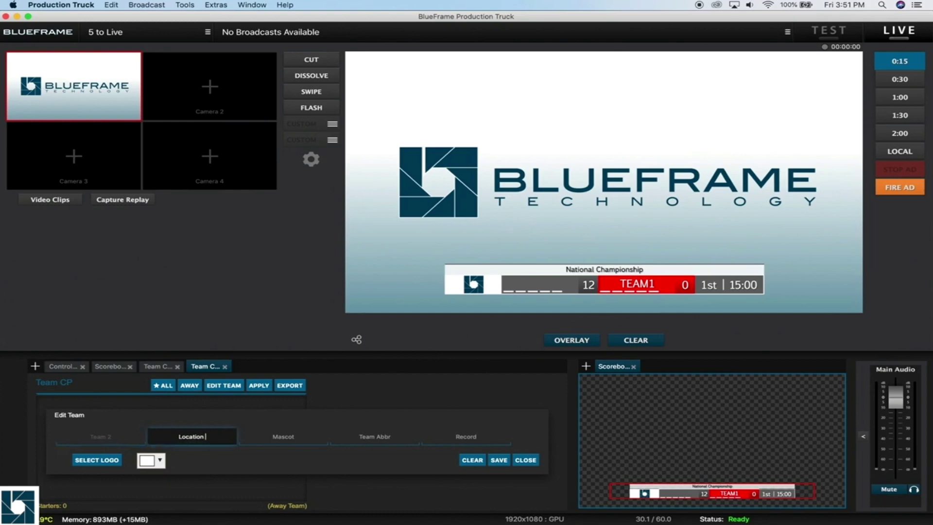
pyautogui.press('Tab')
pyautogui.write('Falcons')
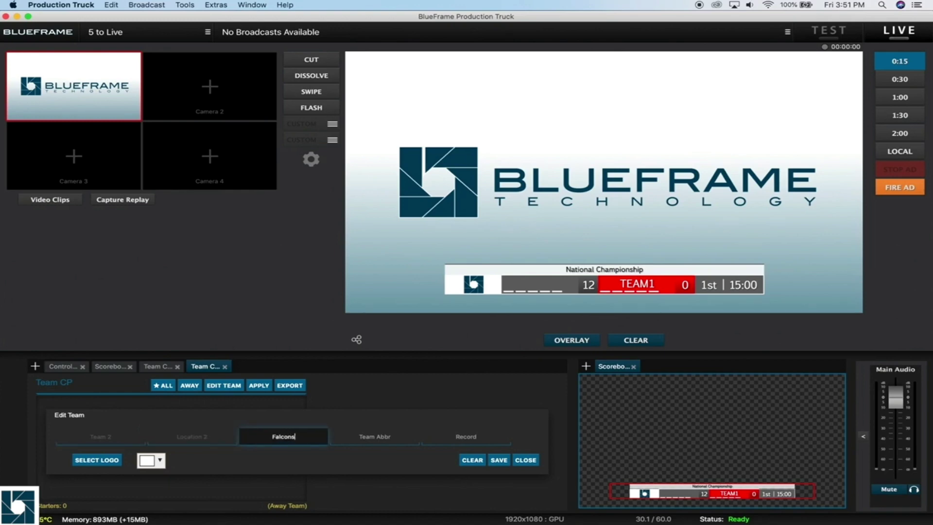
pyautogui.press('Tab')
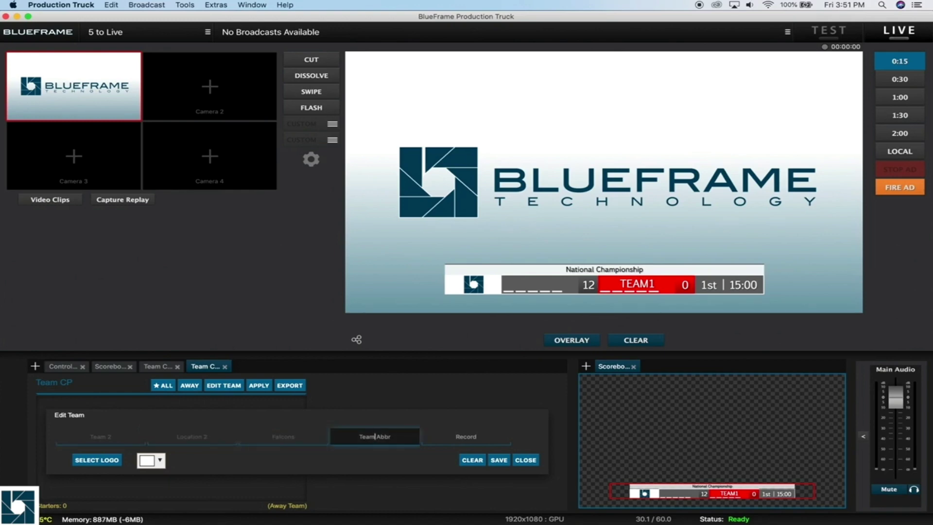
pyautogui.write('TEAM2')
# - Set the away team colour to blue and save, then reopen and close the team editor
pyautogui.click(149, 460)
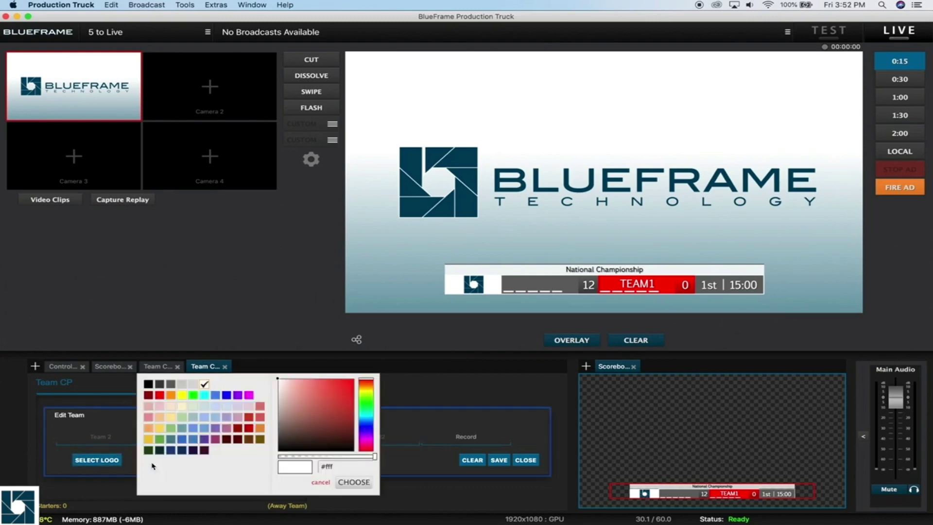
pyautogui.click(181, 438)
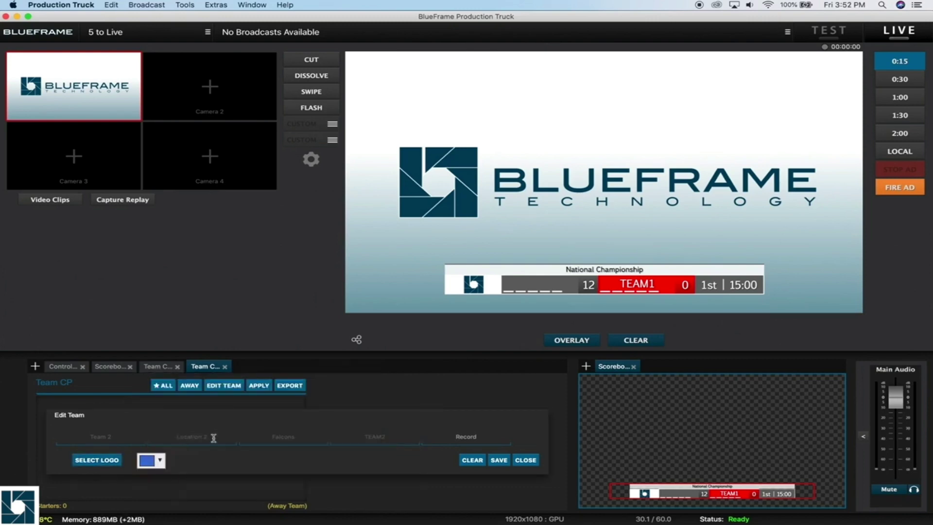
pyautogui.click(499, 460)
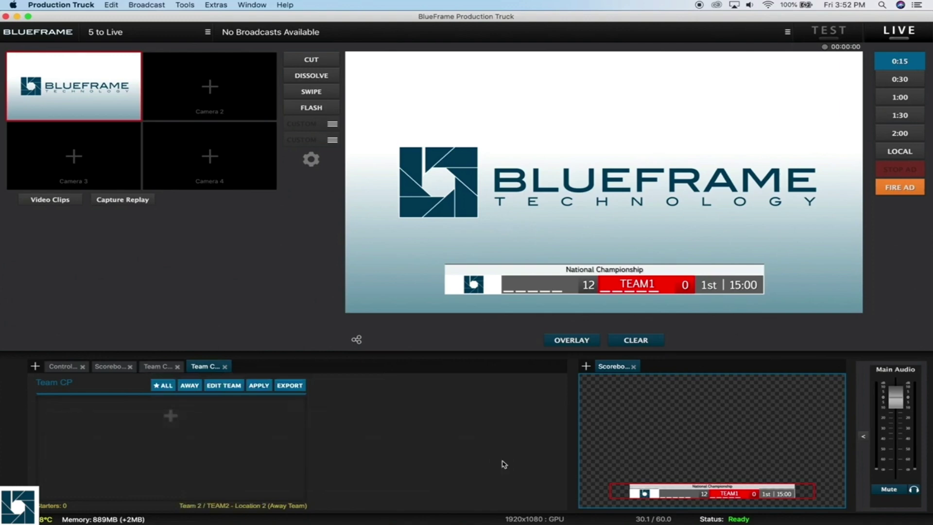
pyautogui.click(225, 386)
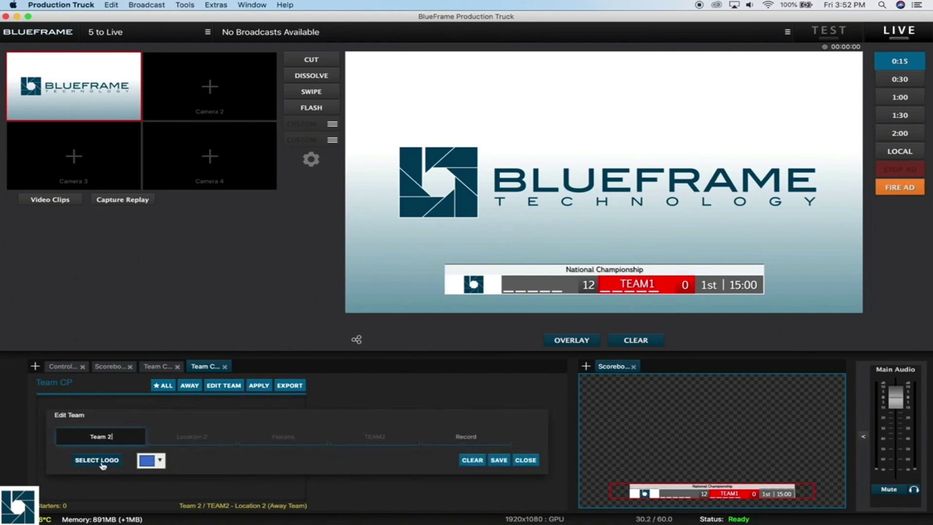
pyautogui.click(503, 459)
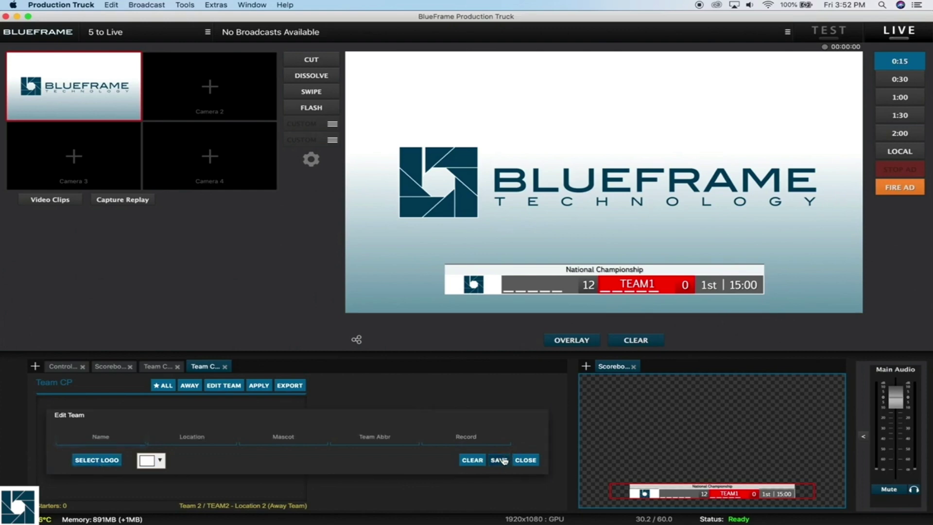
# - Apply the away team panel so a blue TEAM2 appears on the scoreboard
pyautogui.click(264, 390)
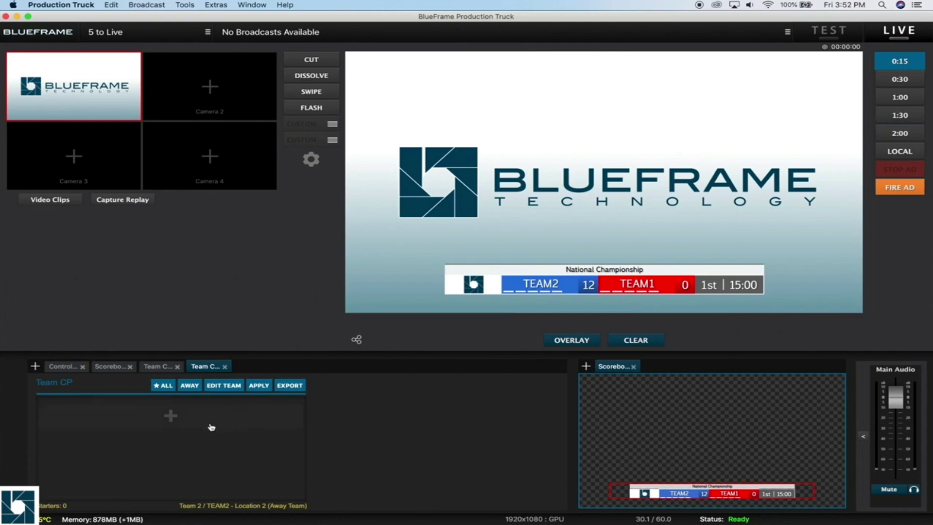
pyautogui.click(177, 426)
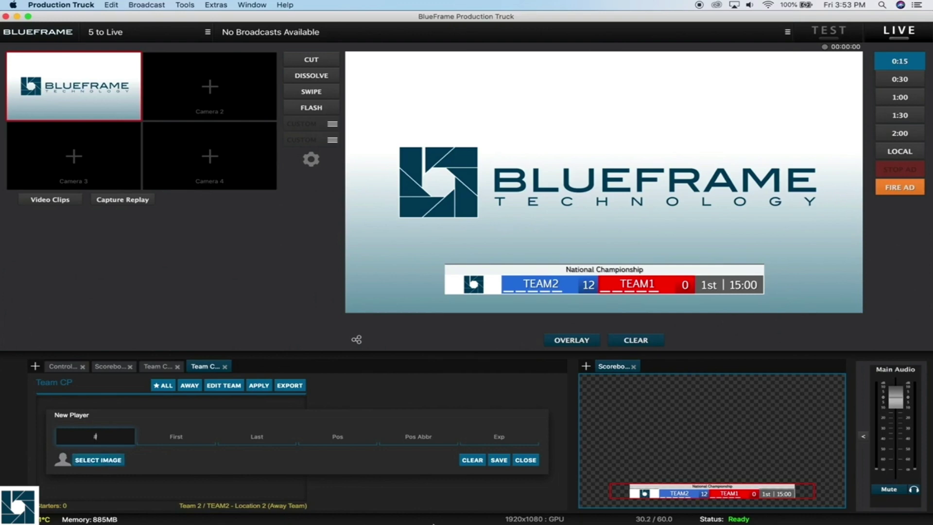
pyautogui.click(524, 460)
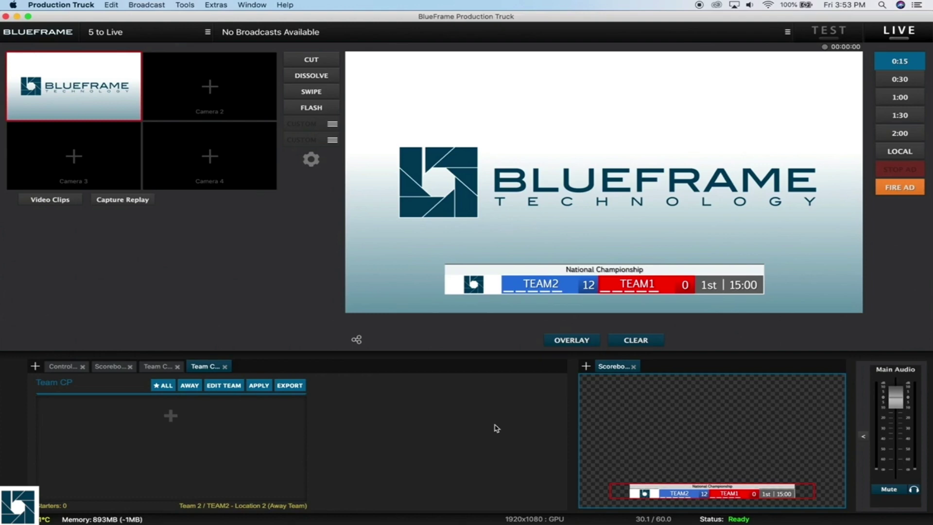
# - Choose Save from the home team Team CP tab's menu to save it as an overlay
pyautogui.click(164, 370)
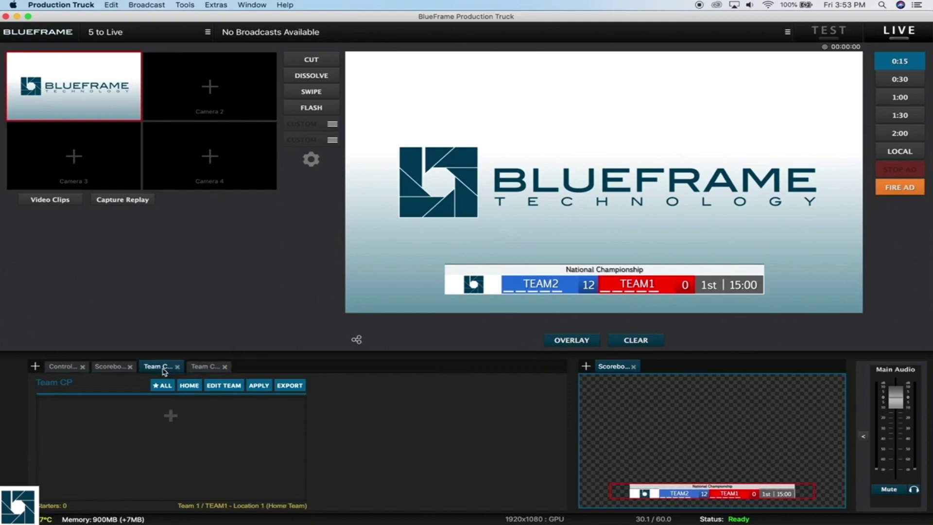
pyautogui.rightClick(164, 371)
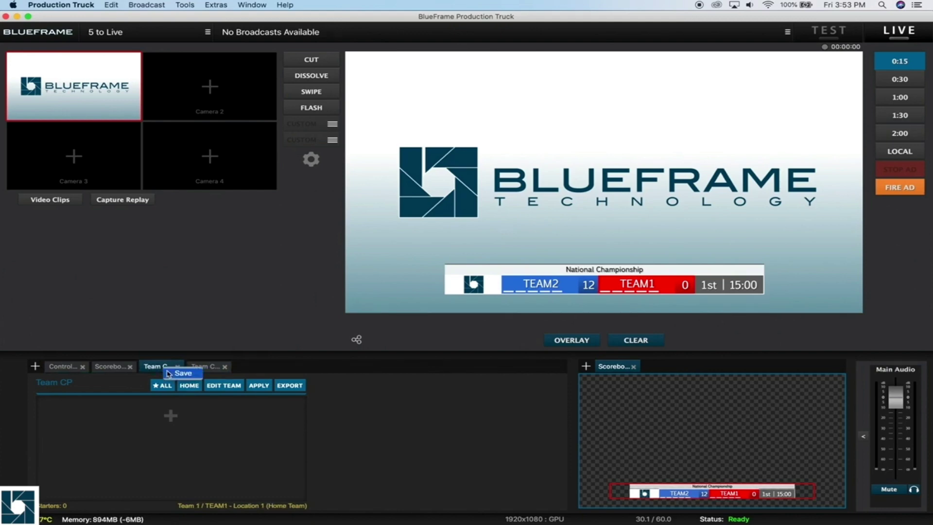
pyautogui.click(178, 378)
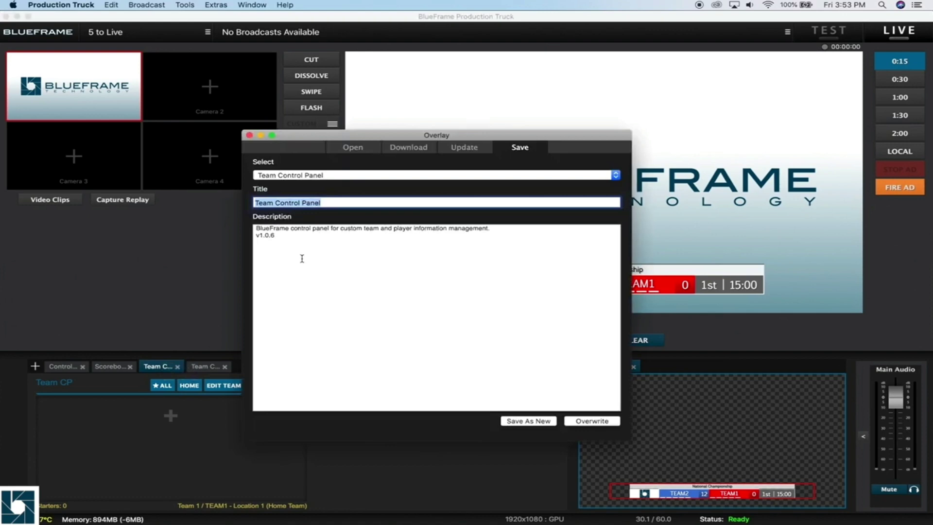
# - Retitle the overlay 'Team 1 - Team Control Panel' and save it as a new overlay
pyautogui.click(335, 204)
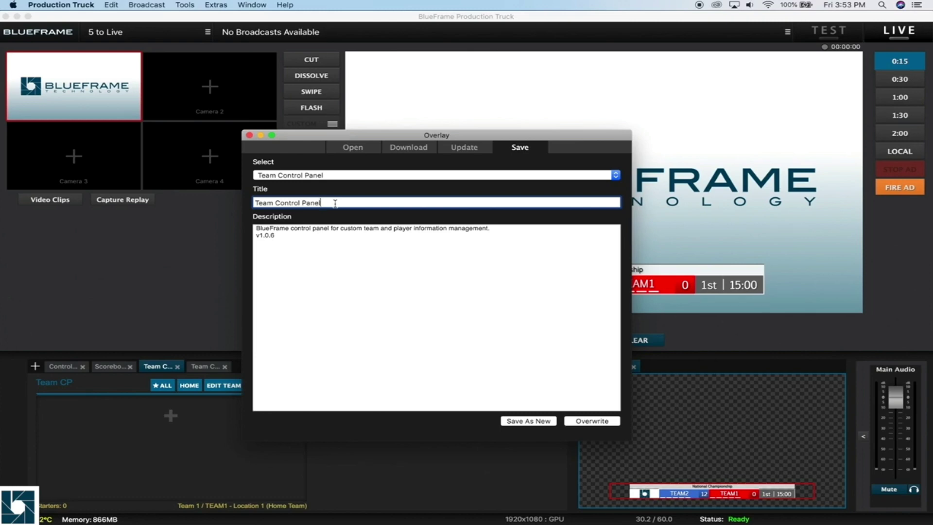
pyautogui.press('super+a')
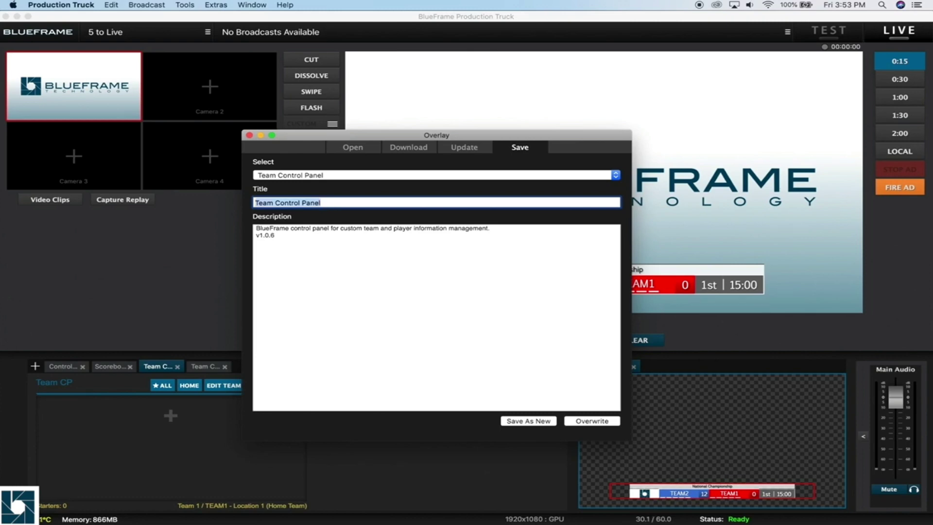
pyautogui.press('Left')
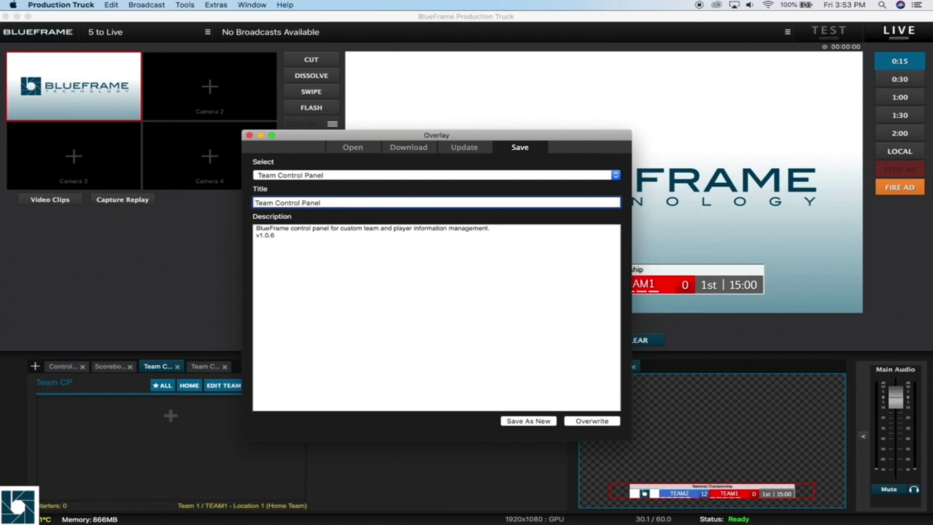
pyautogui.write('Home')
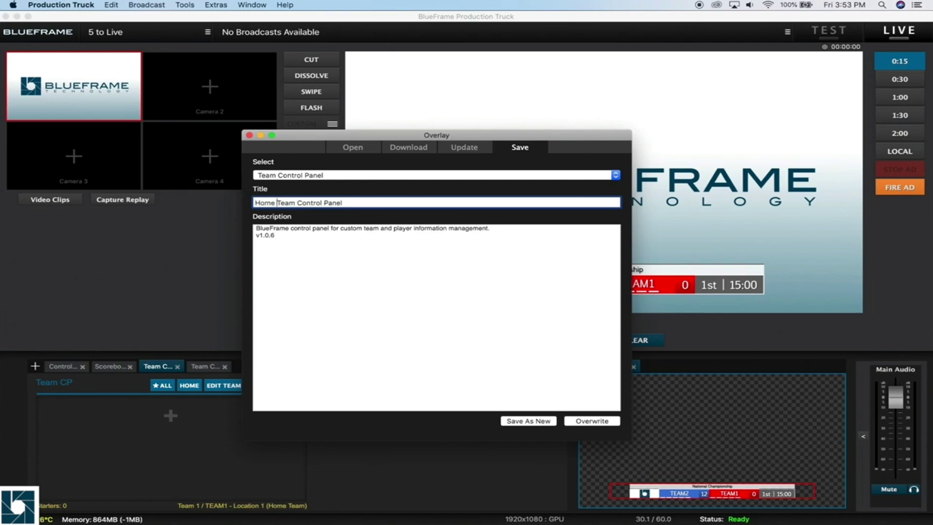
pyautogui.press('BackSpace')
pyautogui.press('BackSpace')
pyautogui.press('BackSpace')
pyautogui.press('BackSpace')
pyautogui.press('BackSpace')
pyautogui.write('Ta')
pyautogui.press('BackSpace')
pyautogui.write('eam 1 ')
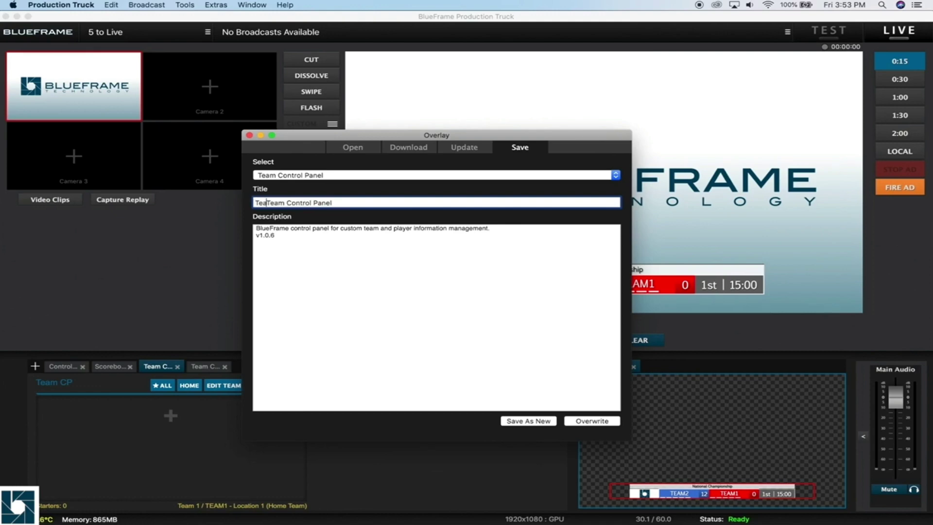
pyautogui.write('-')
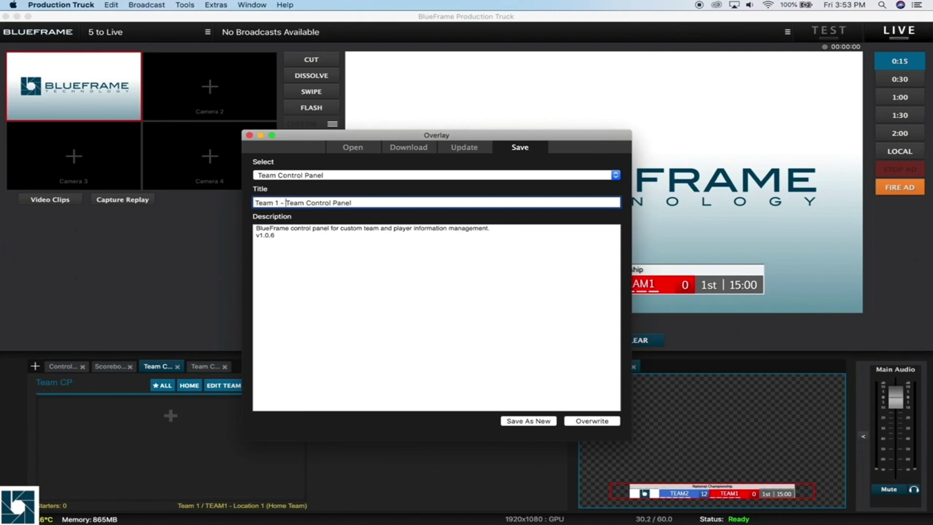
pyautogui.click(523, 421)
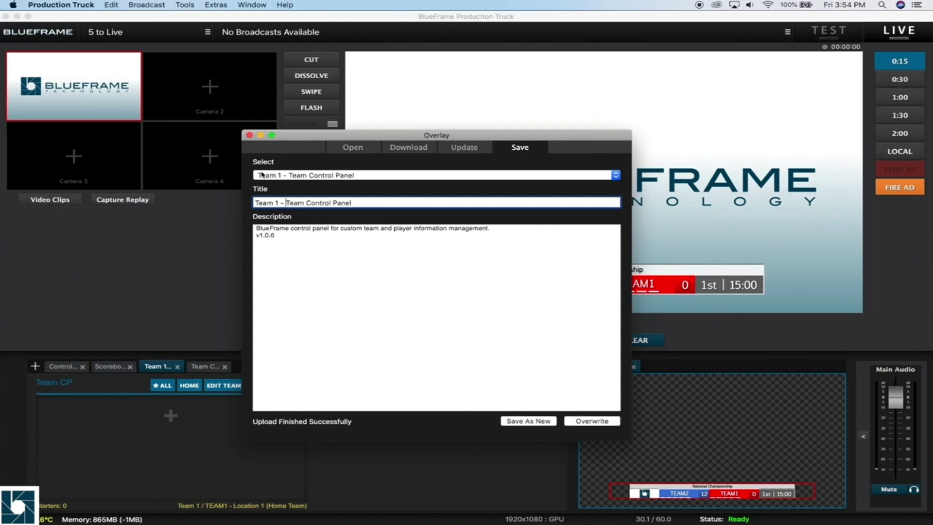
# - Close the home team tab and reopen 'Team 1 - Team Control Panel' from User-owned overlays
pyautogui.click(249, 135)
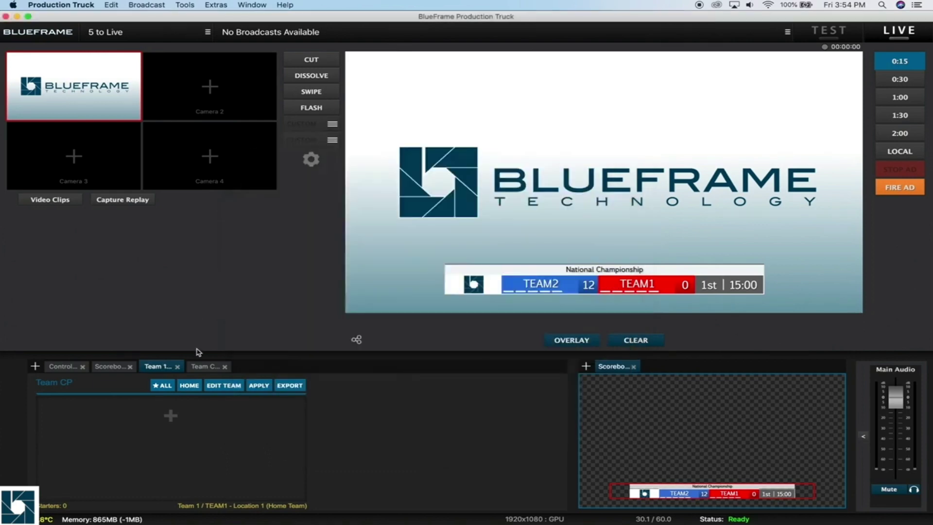
pyautogui.click(177, 367)
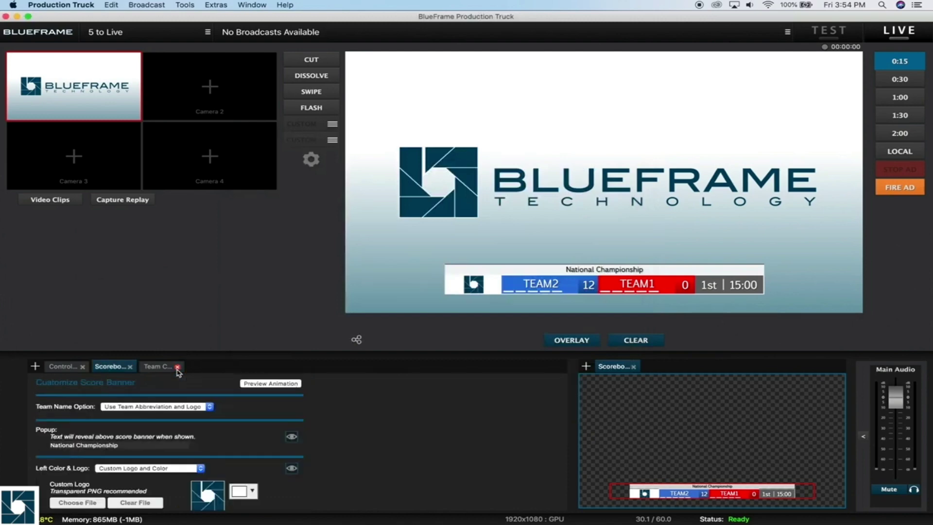
pyautogui.click(35, 367)
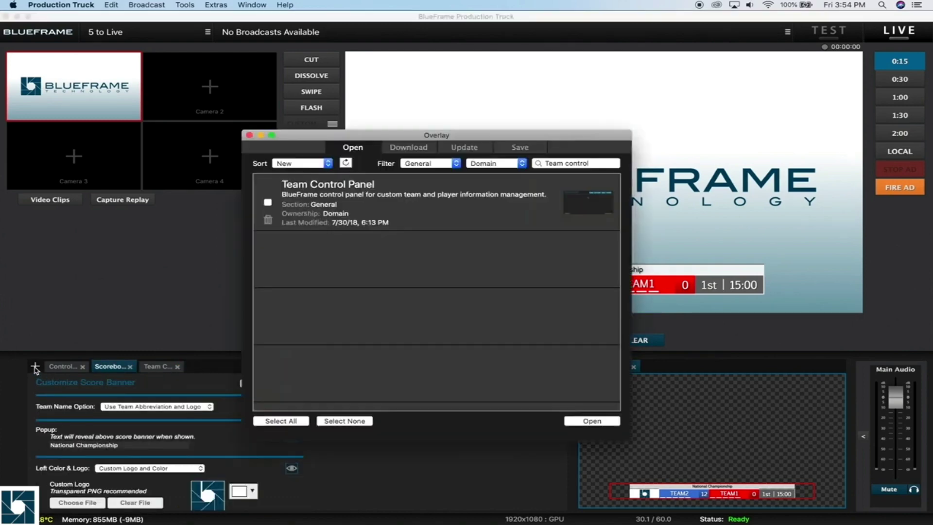
pyautogui.click(481, 166)
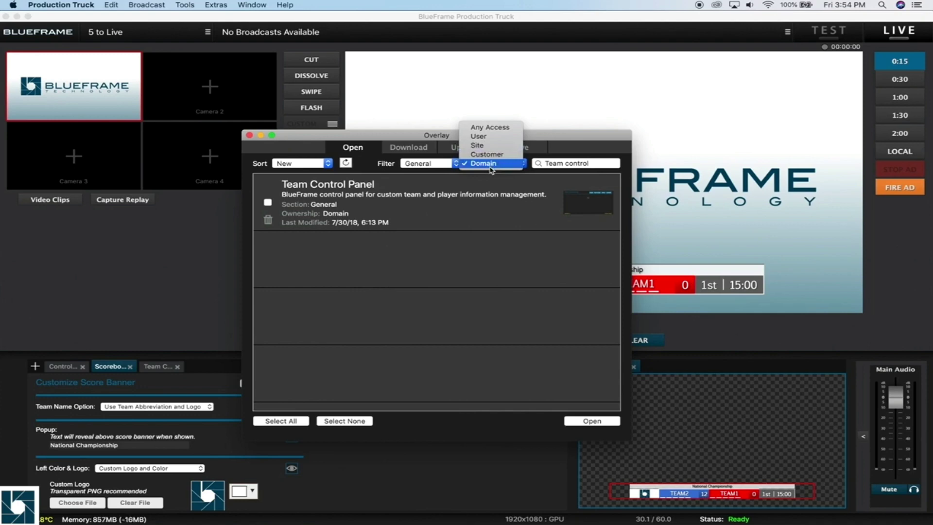
pyautogui.click(493, 137)
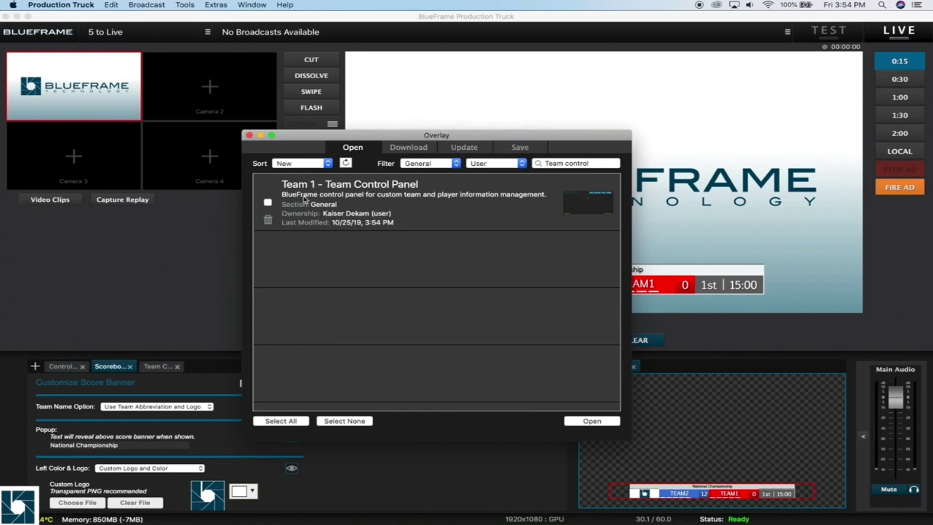
pyautogui.click(268, 202)
pyautogui.click(587, 422)
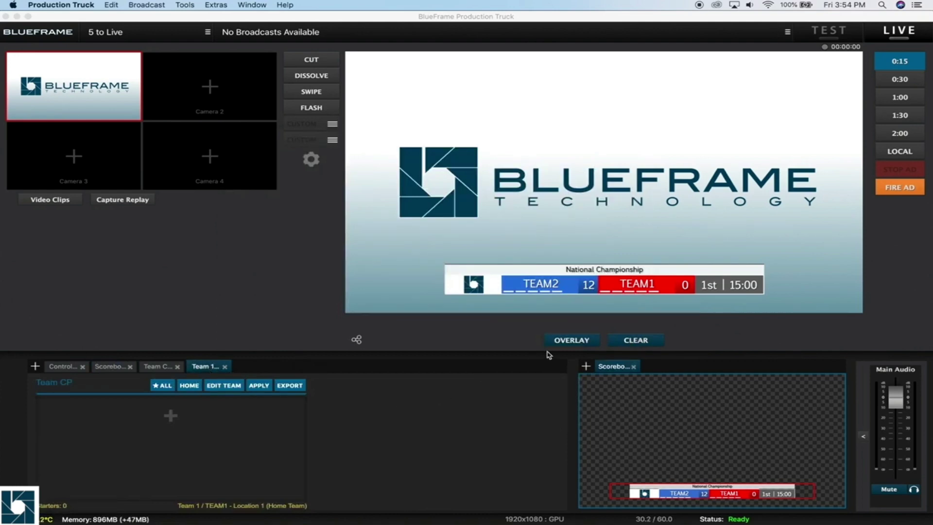
pyautogui.click(226, 386)
pyautogui.click(226, 386)
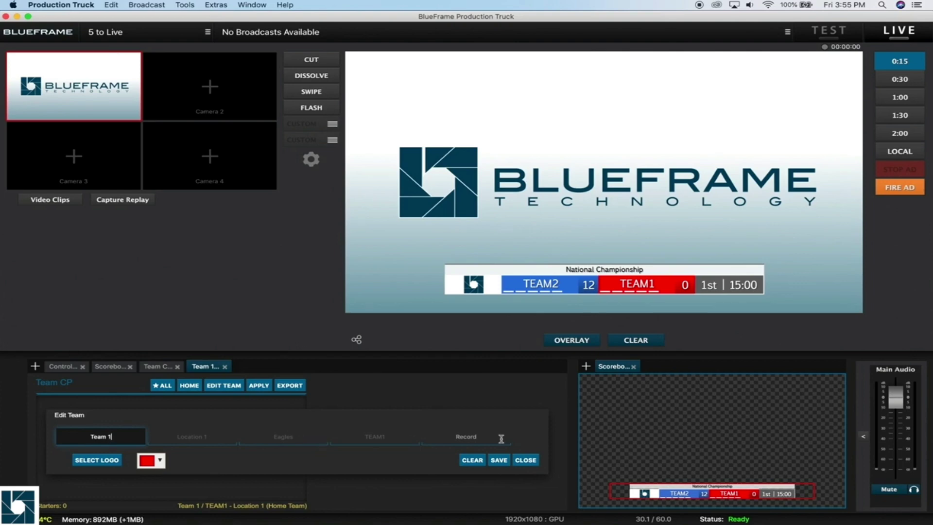
pyautogui.click(499, 460)
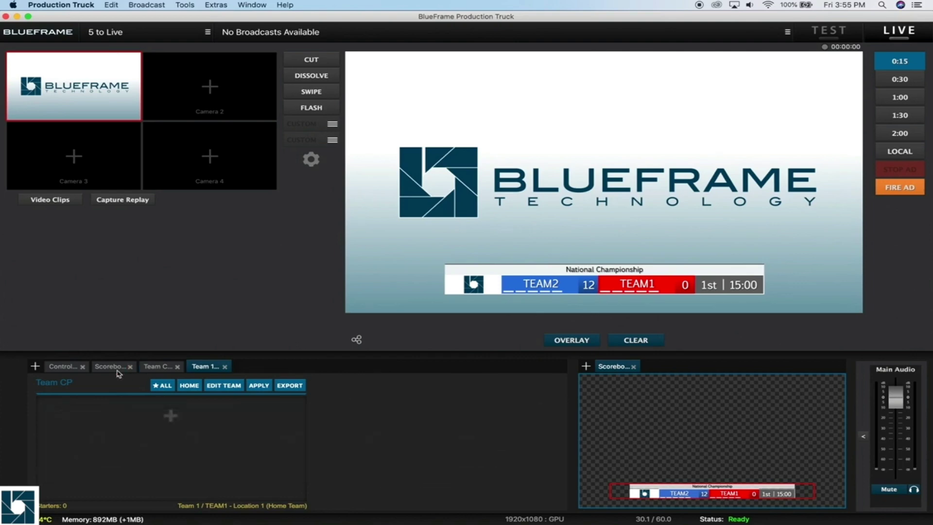
# - Show TEAM1's general information (Team 1, Location 1, Eagles) in the scoreboard Control tab
pyautogui.click(58, 367)
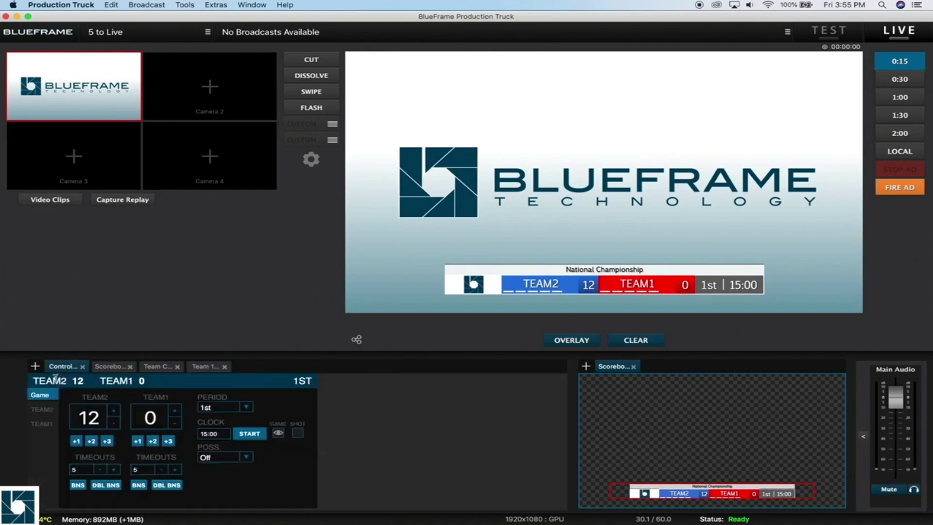
pyautogui.click(43, 421)
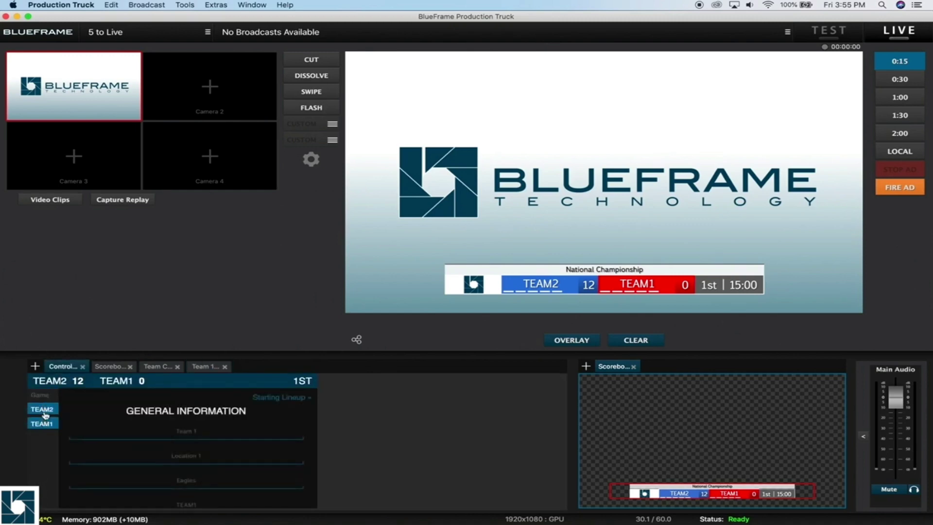